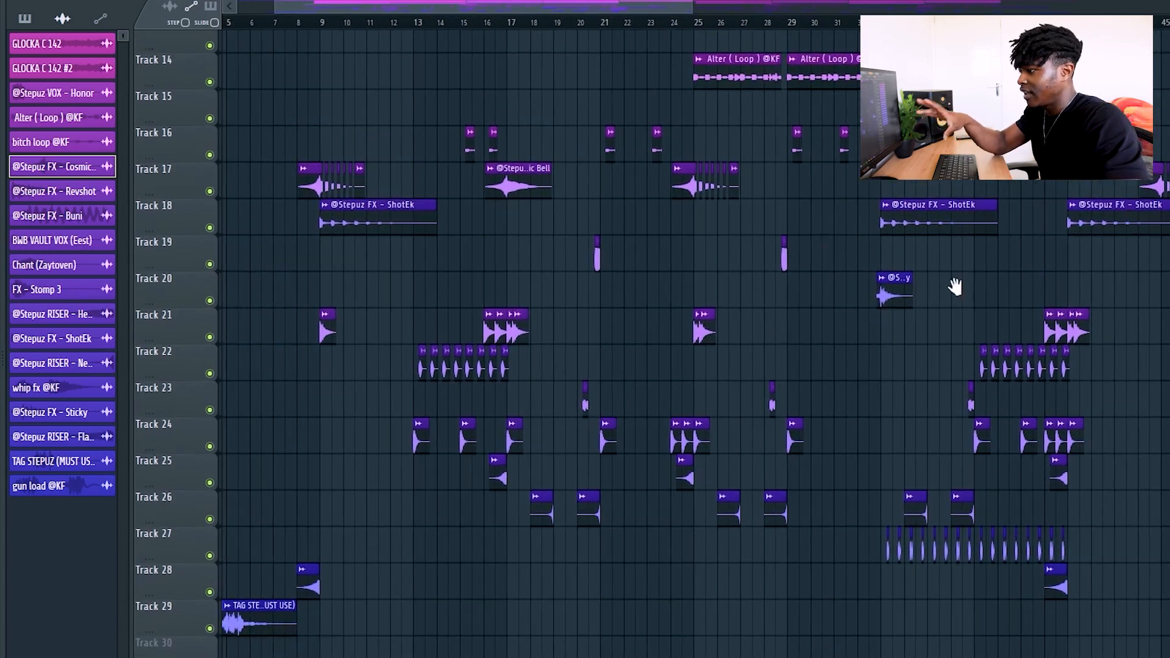
# - Solo Track 1 and play the GLOCKA C 142 melody loop from the start of the arrangement
pyautogui.moveTo(744, 316); pyautogui.dragTo(869, 291)
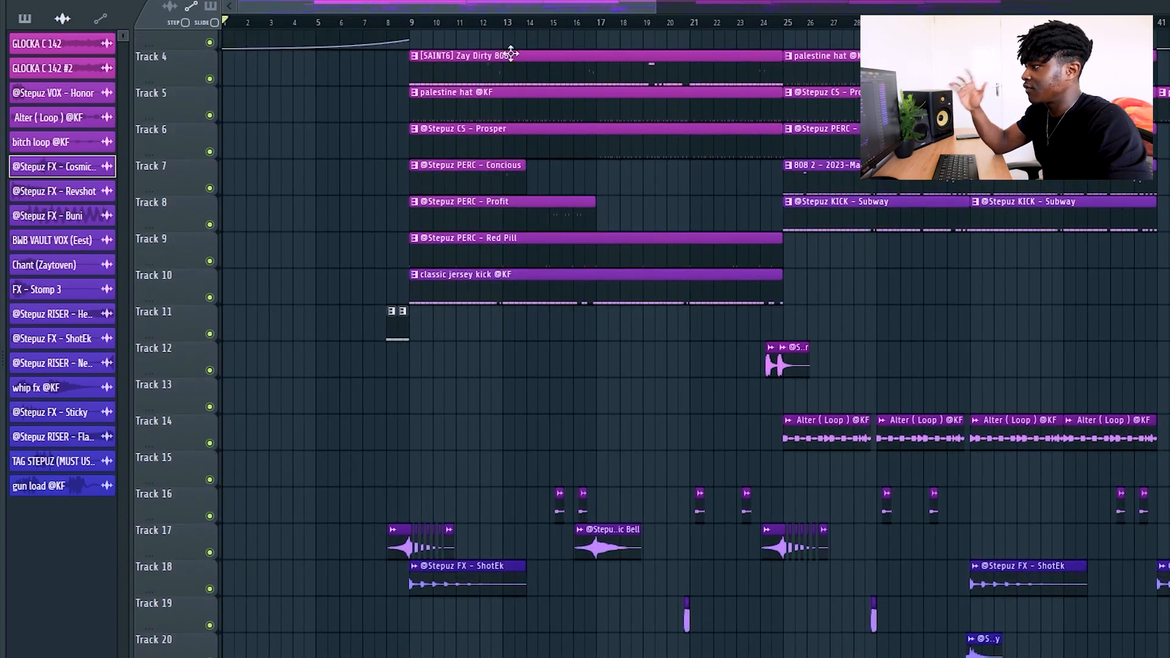
pyautogui.scroll(3, 638, 189)
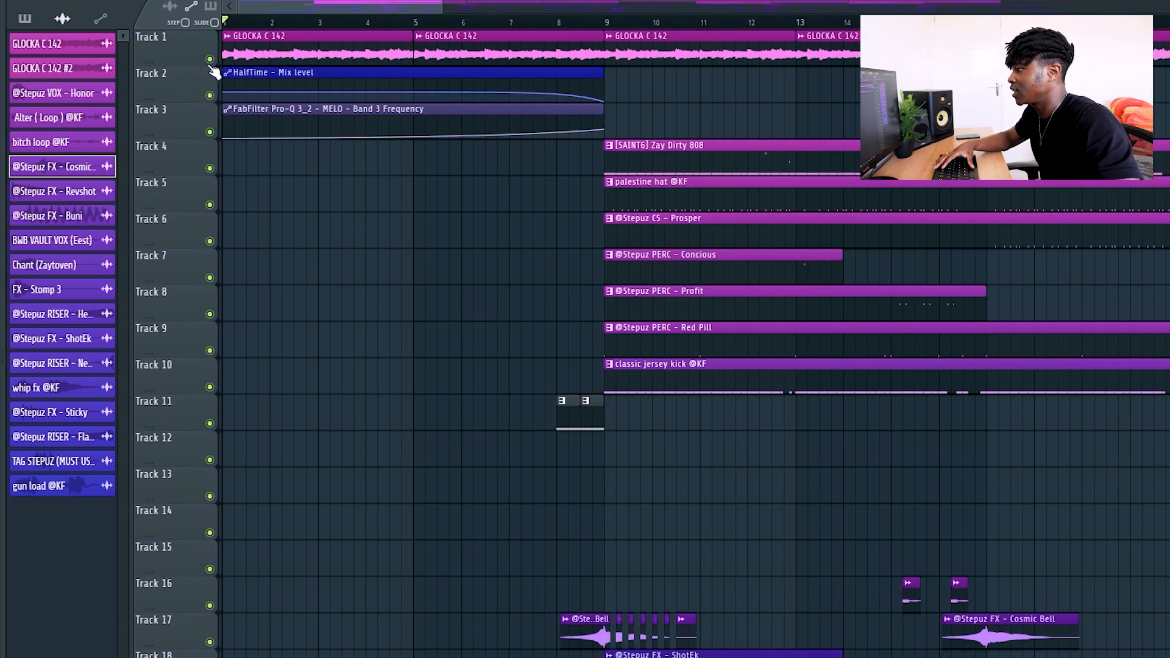
pyautogui.rightClick(210, 60)
pyautogui.press('space')
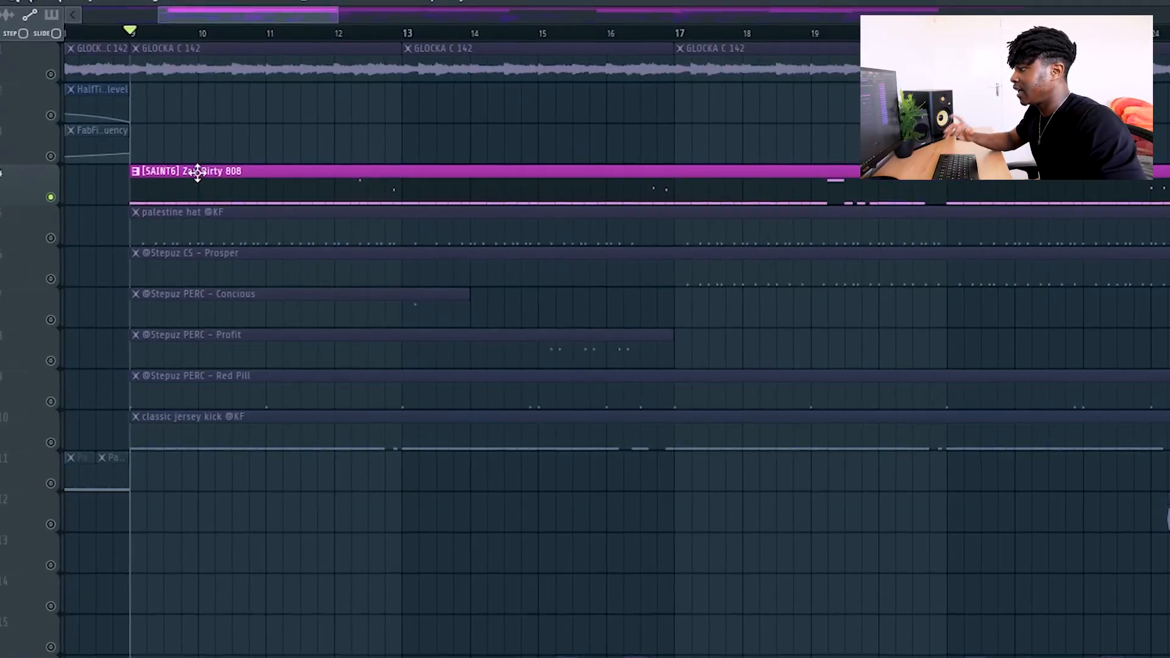
# - Open the [SAINT6] Zay Dirty 808 pattern in the piano roll, play it, and examine its C5 notes and the short higher slide notes
pyautogui.doubleClick(214, 177)
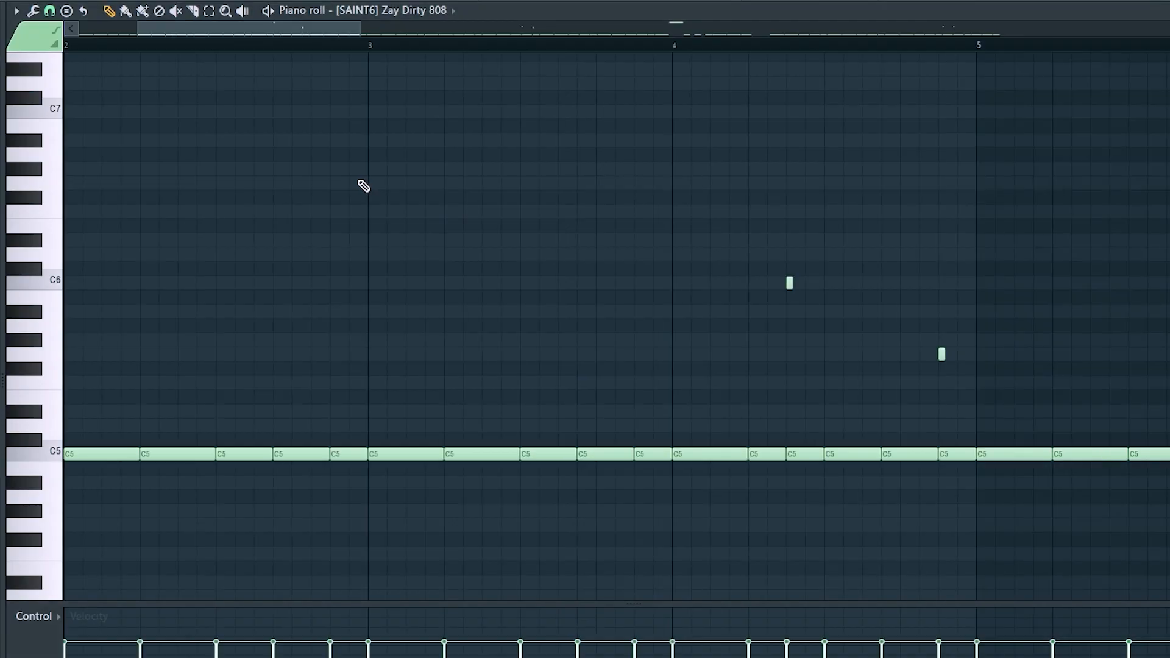
pyautogui.press('space')
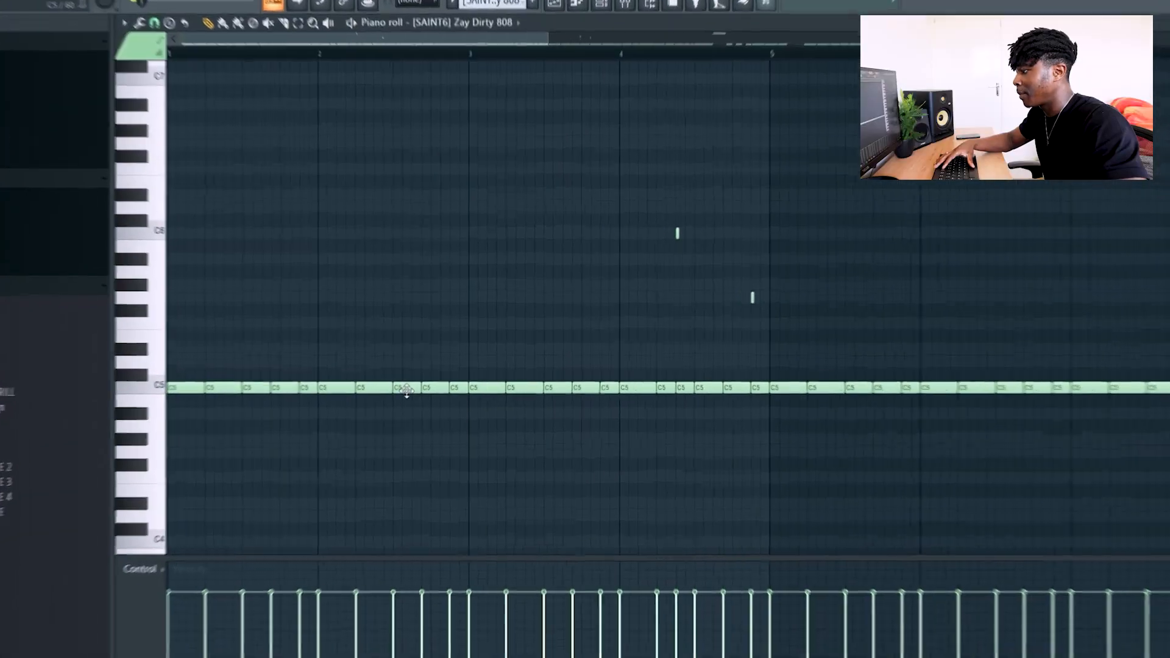
pyautogui.moveTo(426, 383); pyautogui.dragTo(424, 288)
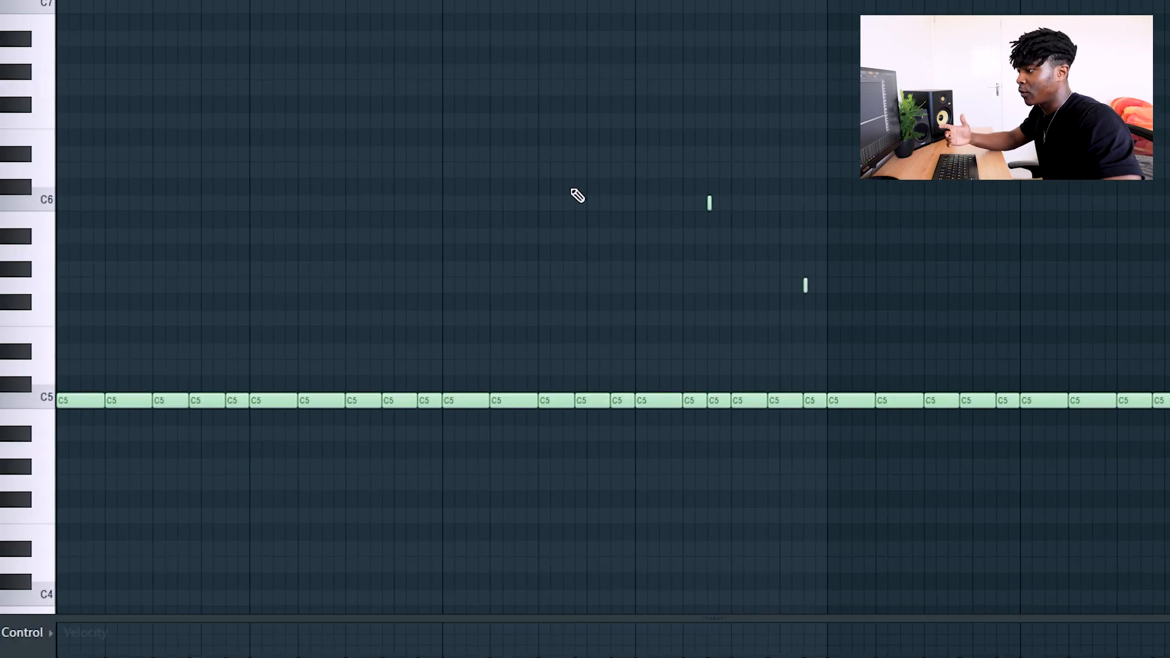
pyautogui.moveTo(700, 183); pyautogui.dragTo(617, 201)
pyautogui.hscroll(-2, 371, 268)
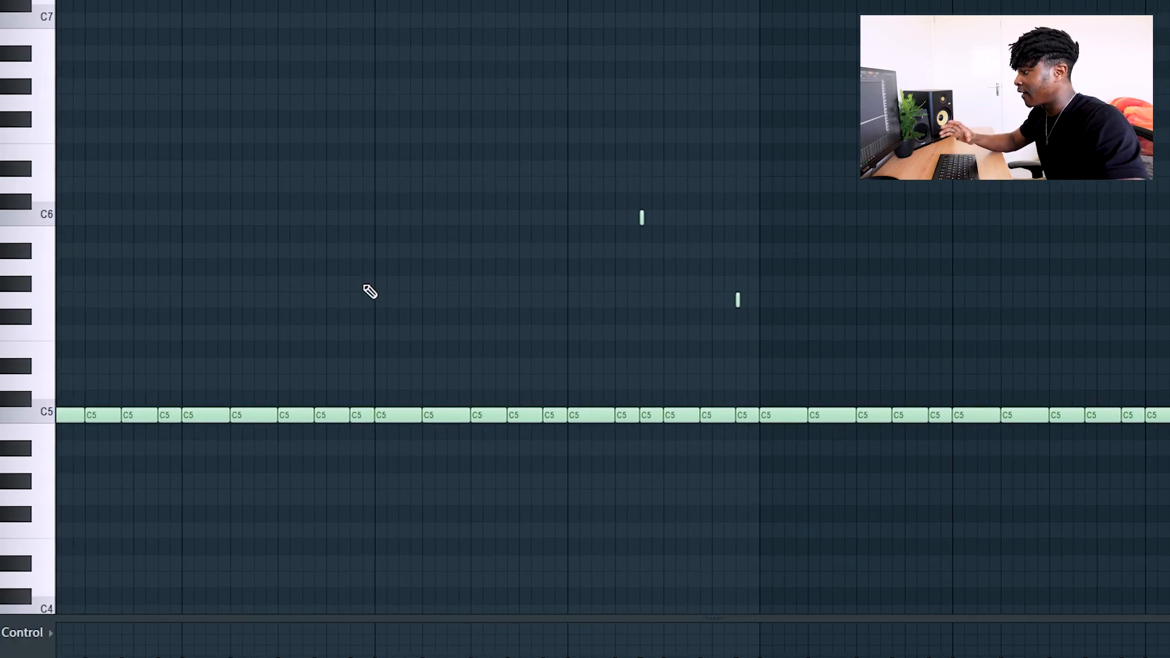
pyautogui.scroll(-1, 305, 323)
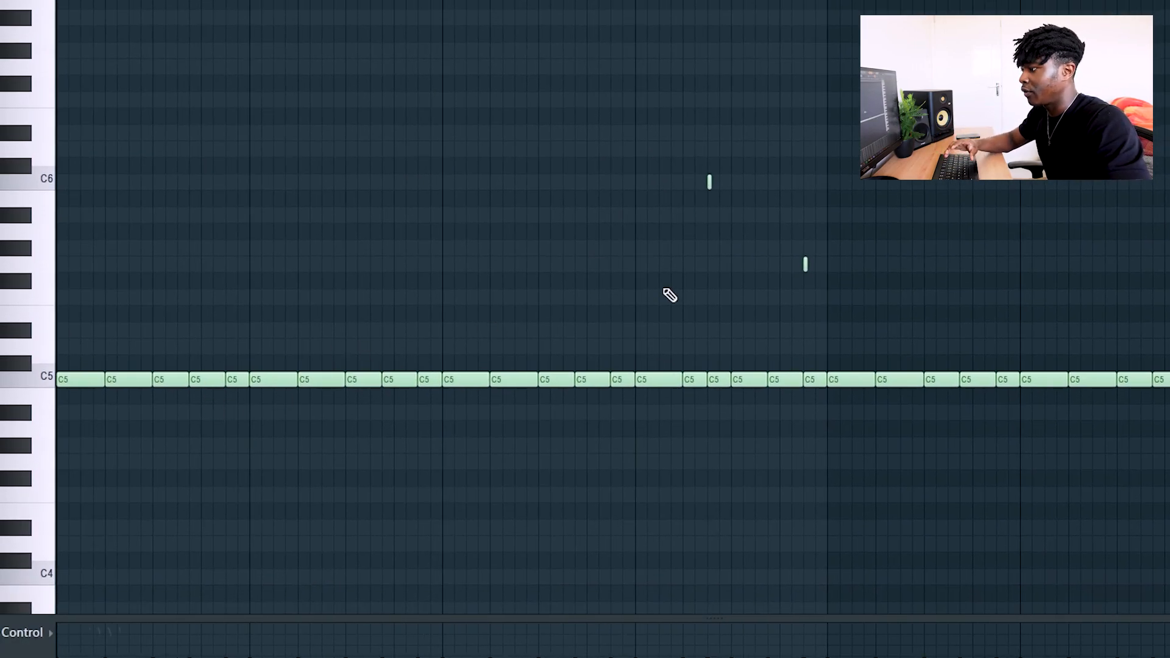
pyautogui.scroll(5, 548, 255)
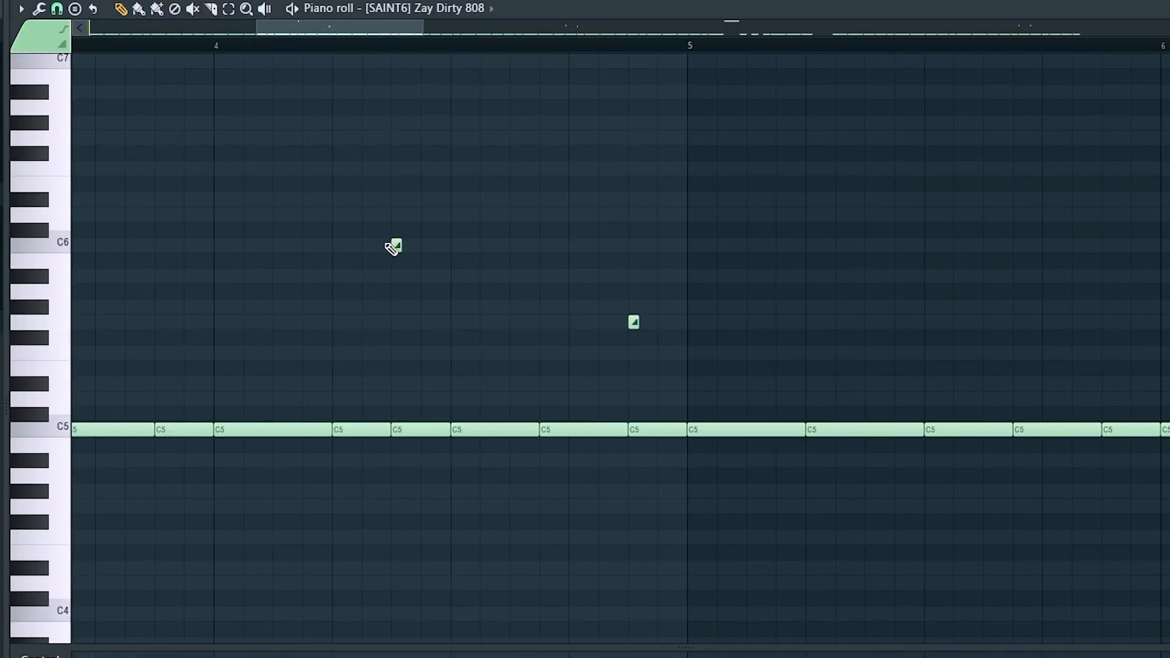
pyautogui.scroll(-5, 686, 55)
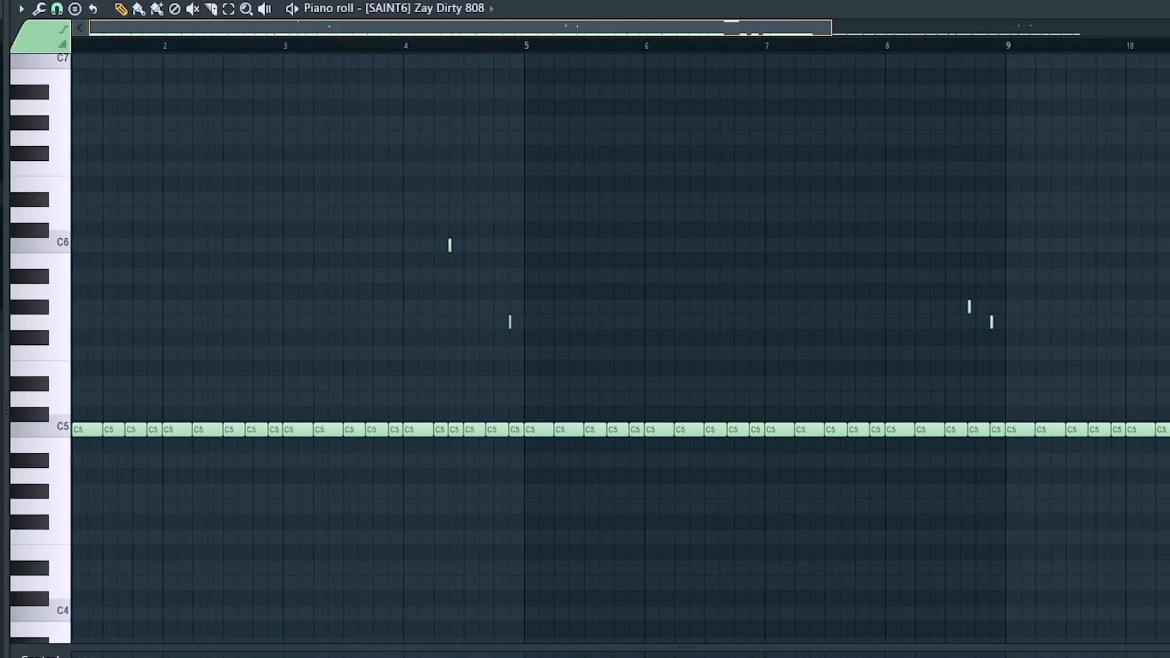
pyautogui.hscroll(2, 353, 170)
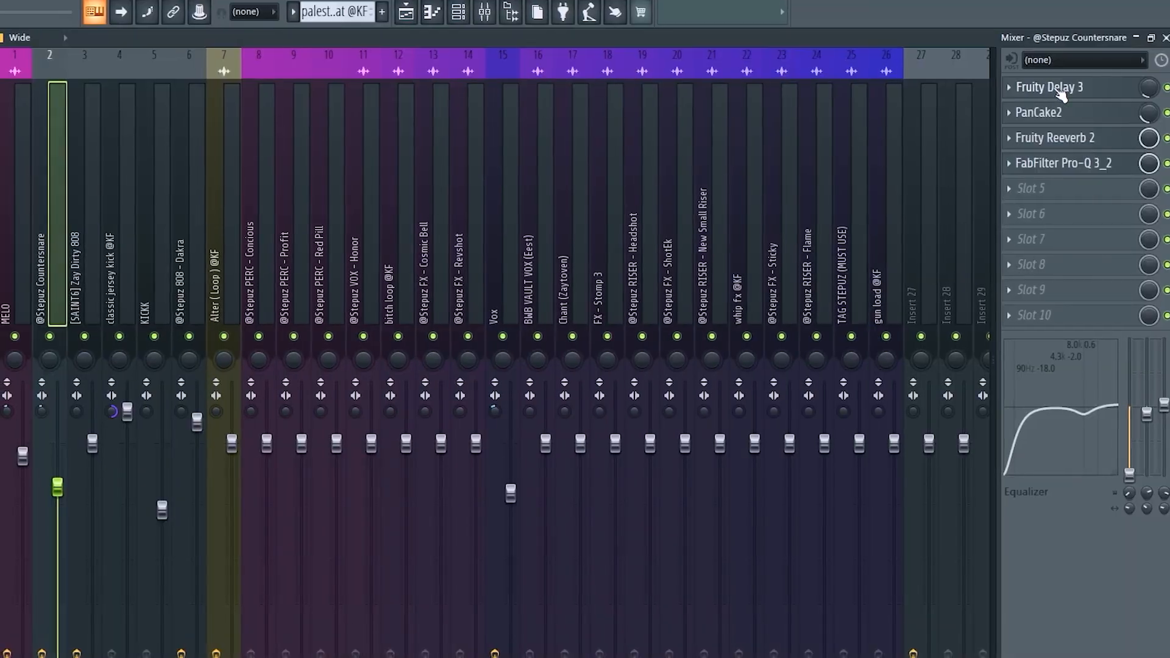
pyautogui.click(1062, 95)
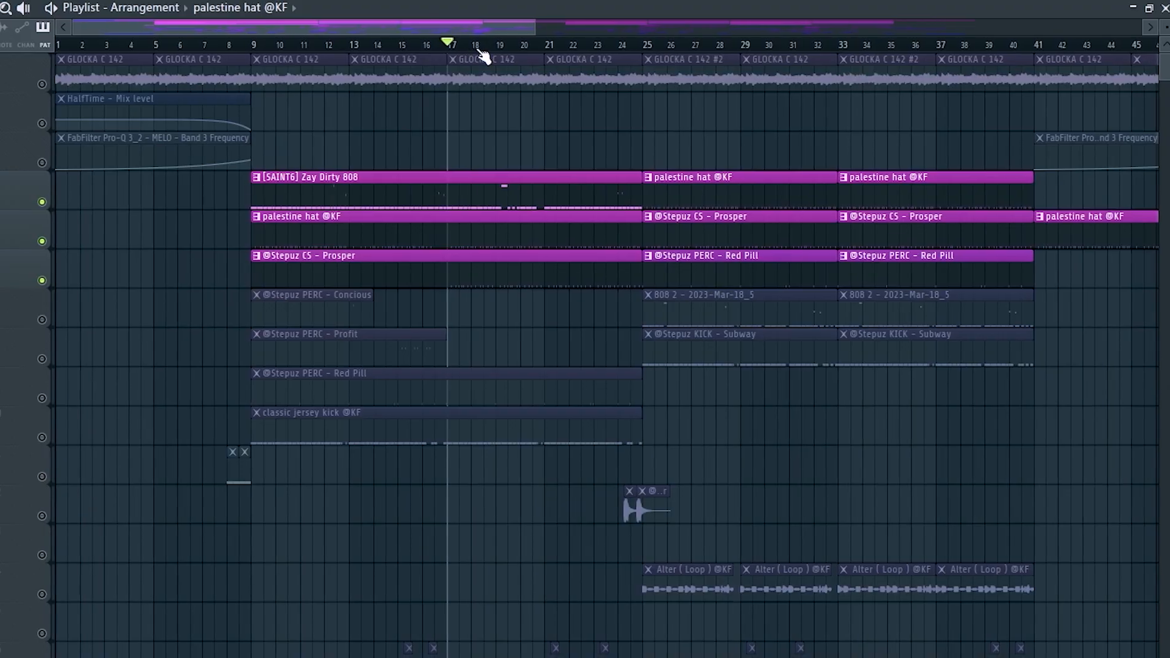
pyautogui.scroll(3, 495, 49)
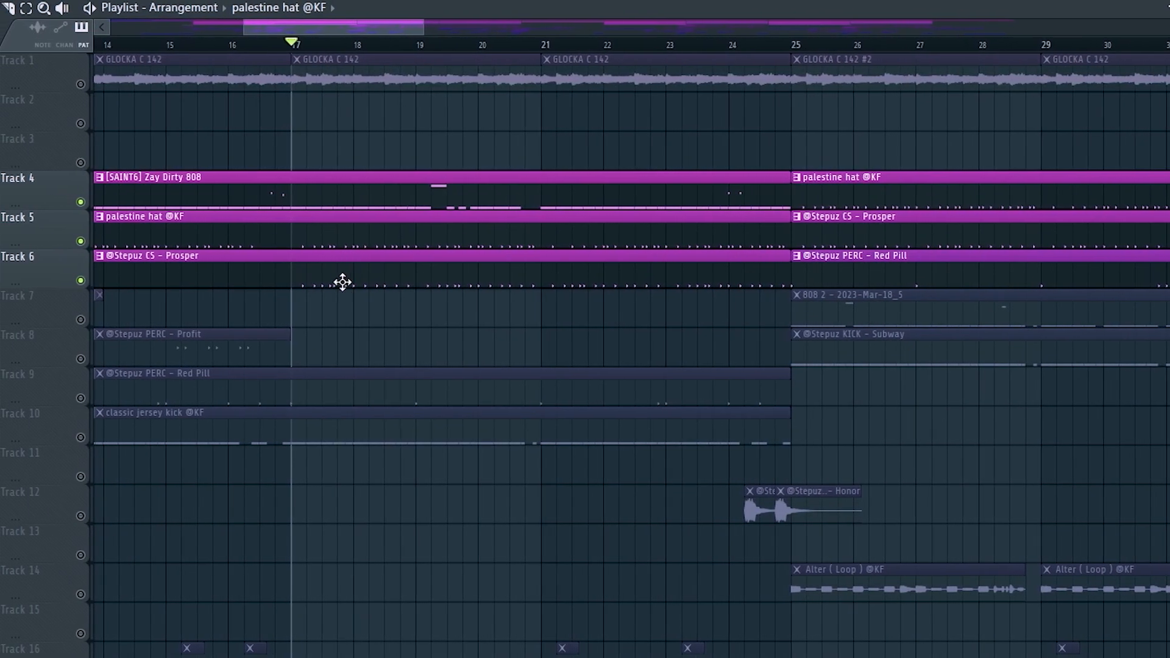
pyautogui.press('space')
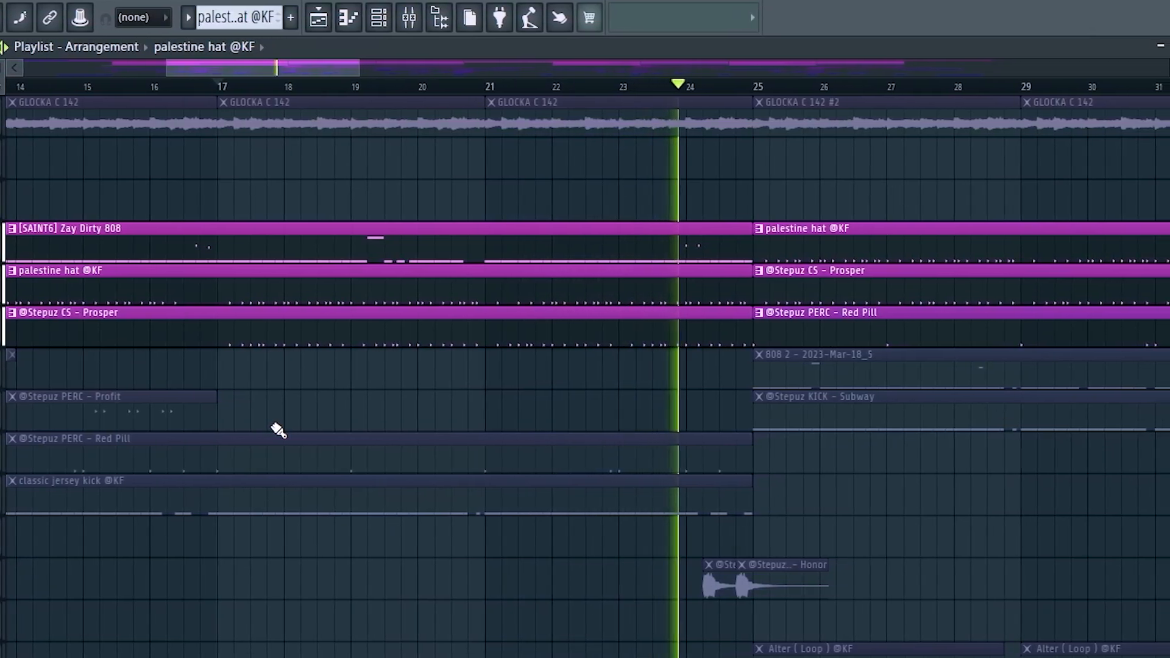
pyautogui.press('space')
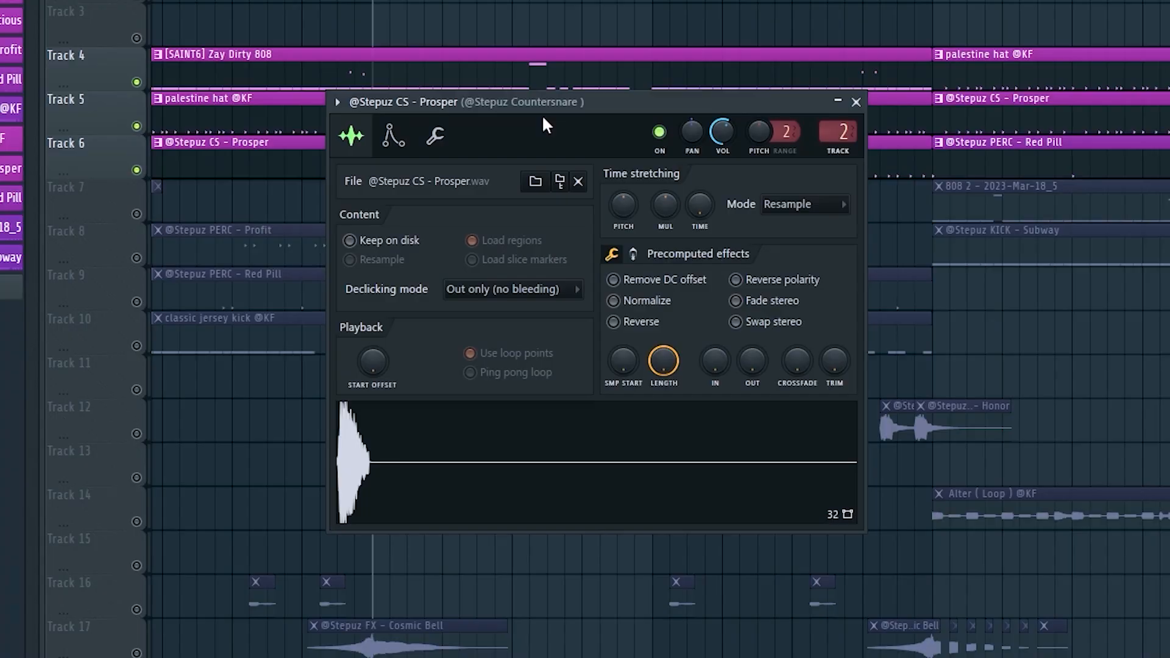
pyautogui.moveTo(542, 115); pyautogui.dragTo(519, 114)
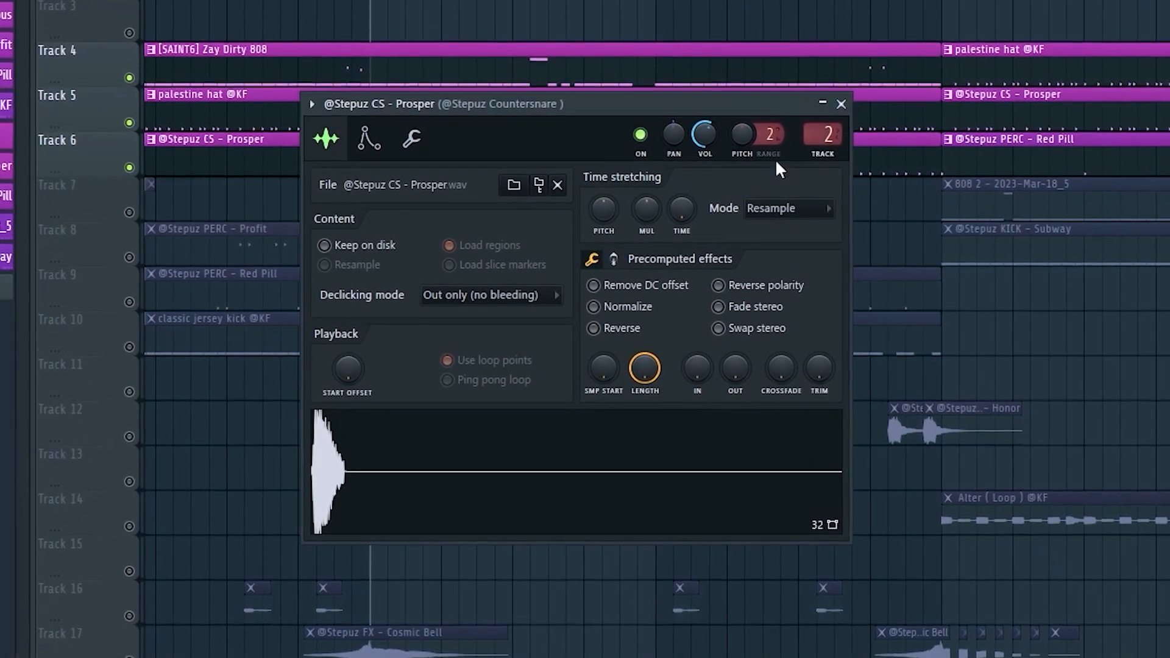
pyautogui.press('F9')
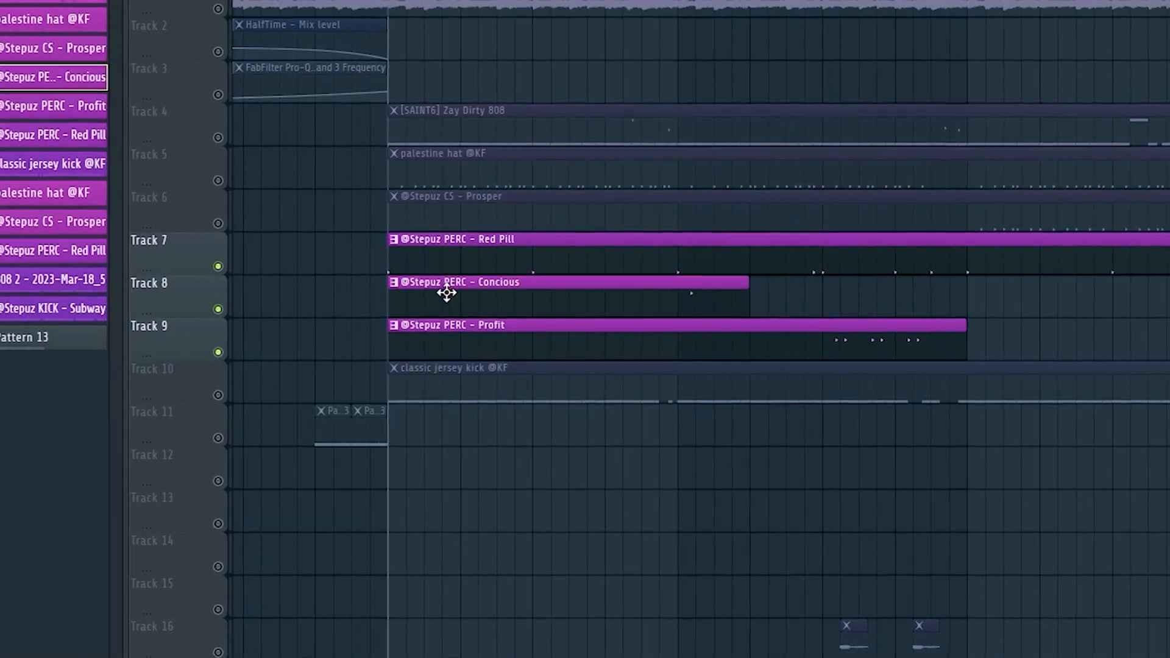
# - Play the Red Pill, Concious and Profit percussion on tracks 7 to 9 and examine the classic jersey kick notes in the piano roll
pyautogui.press('space')
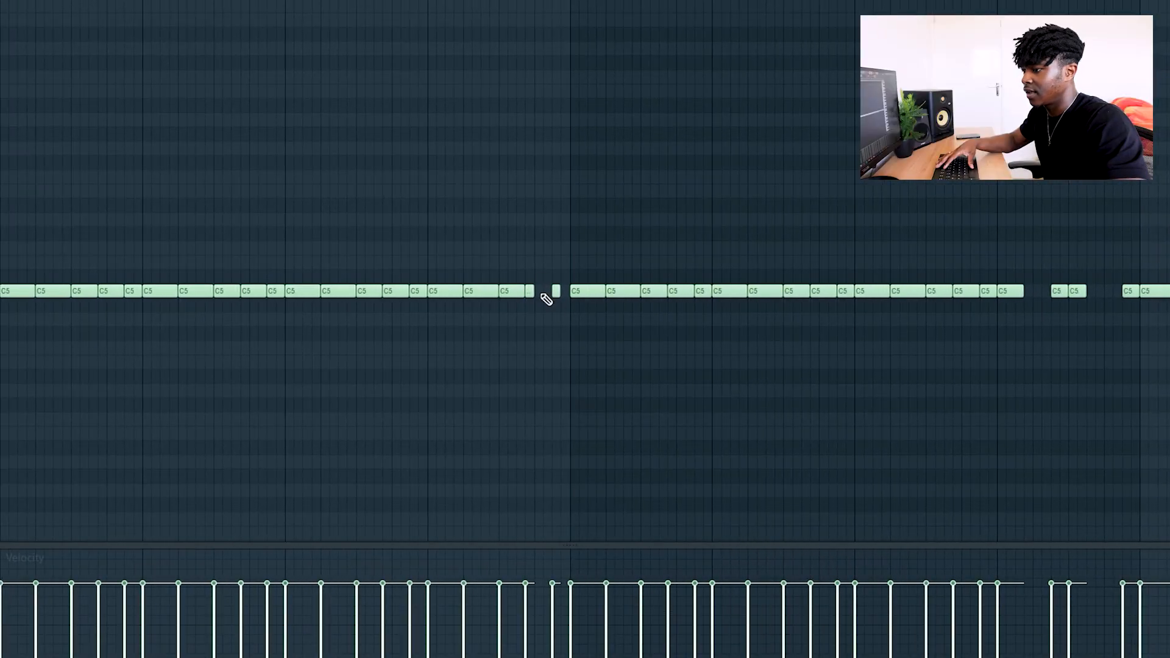
pyautogui.hscroll(5, 567, 244)
pyautogui.scroll(-3, 585, 335)
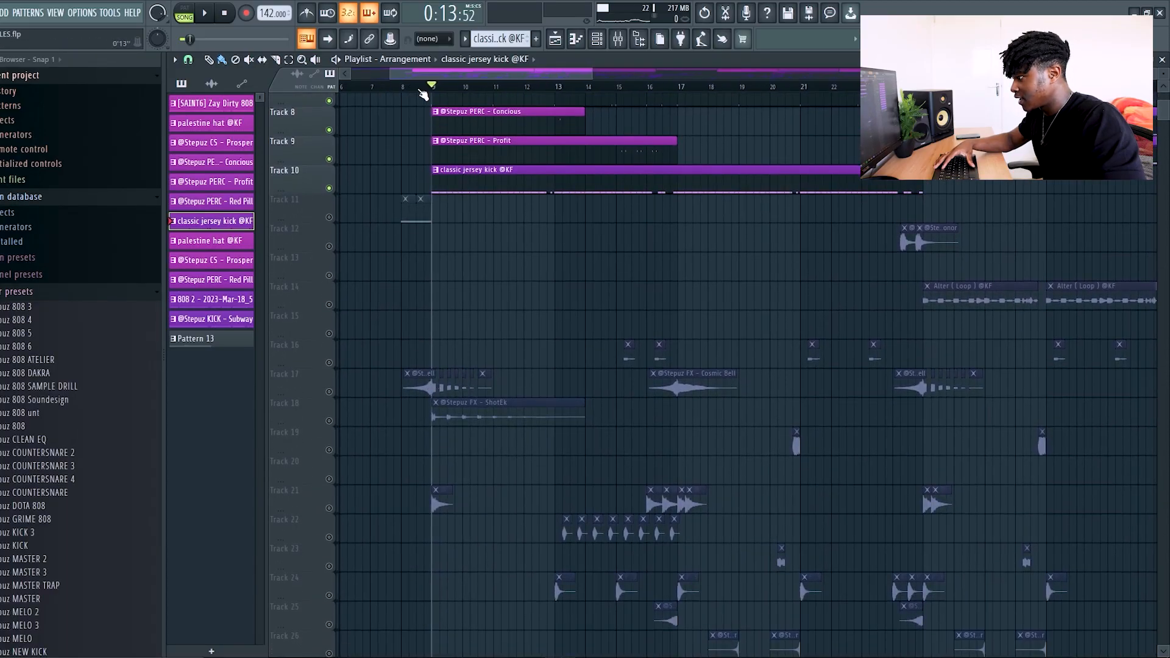
# - Enable tracks 17 and 18 so the Cosmic Bell and ShotEk effects around bar 9 are heard
pyautogui.scroll(4, 433, 182)
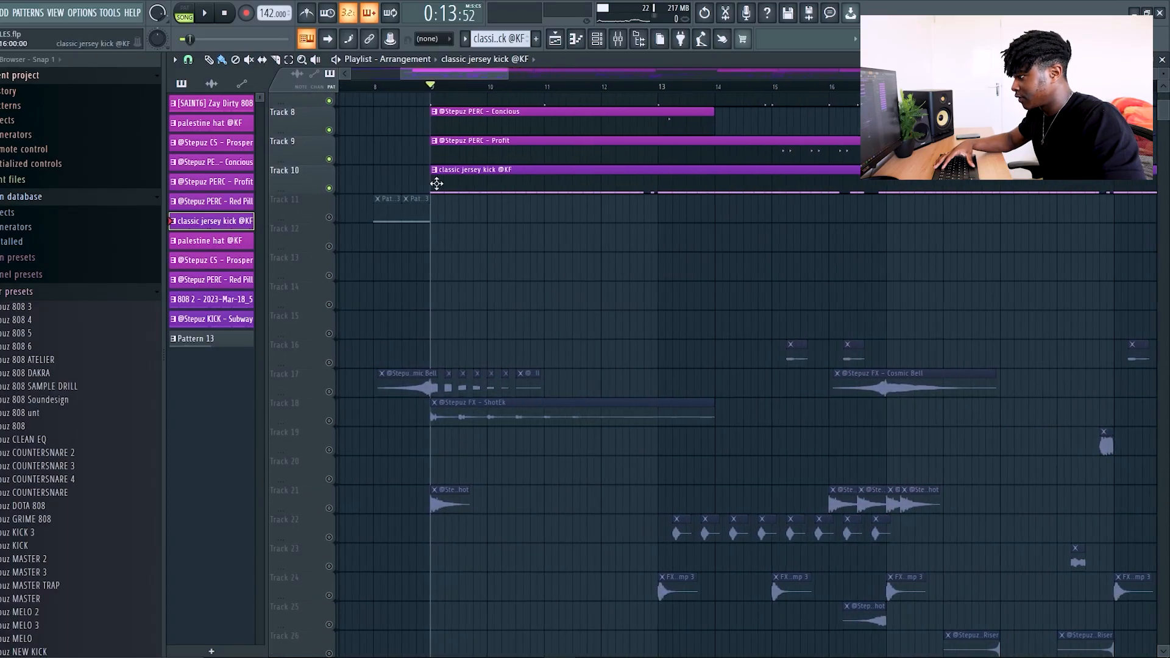
pyautogui.moveTo(436, 185); pyautogui.dragTo(476, 179)
pyautogui.moveTo(329, 386); pyautogui.dragTo(329, 420)
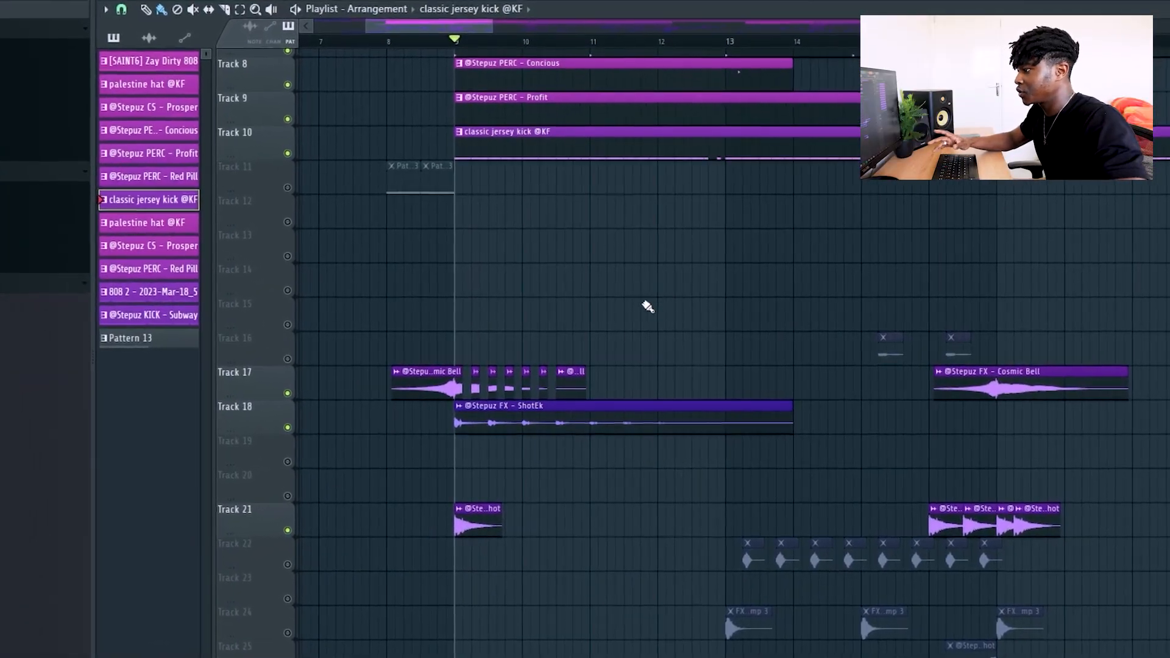
pyautogui.hscroll(-5, 670, 293)
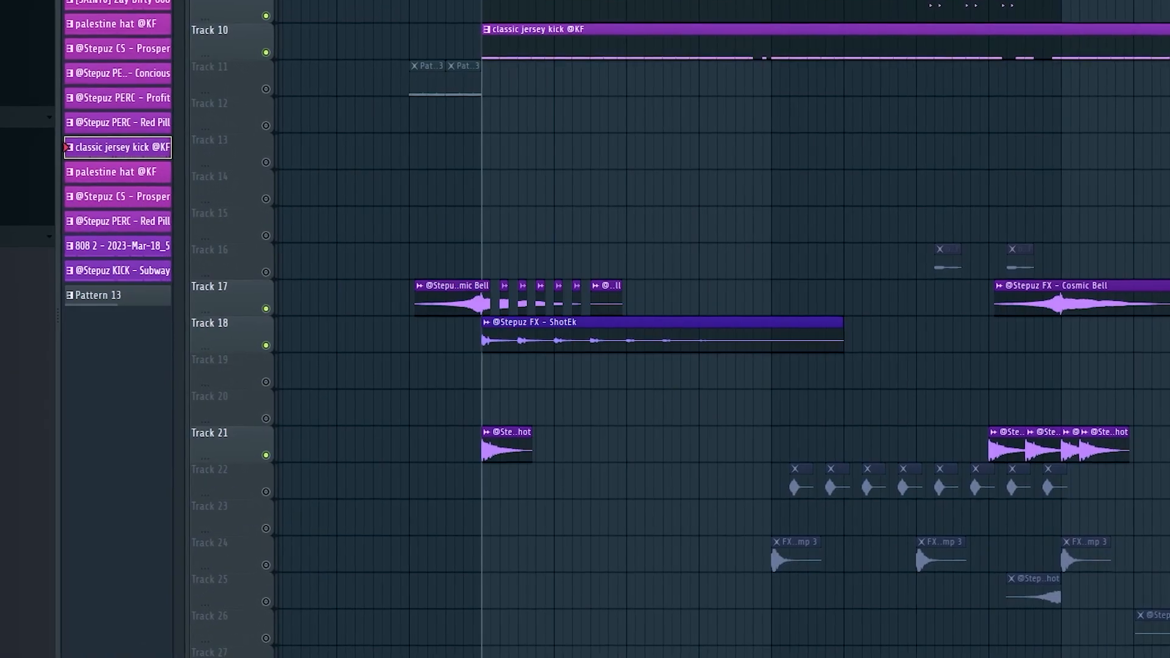
pyautogui.scroll(3, 585, 157)
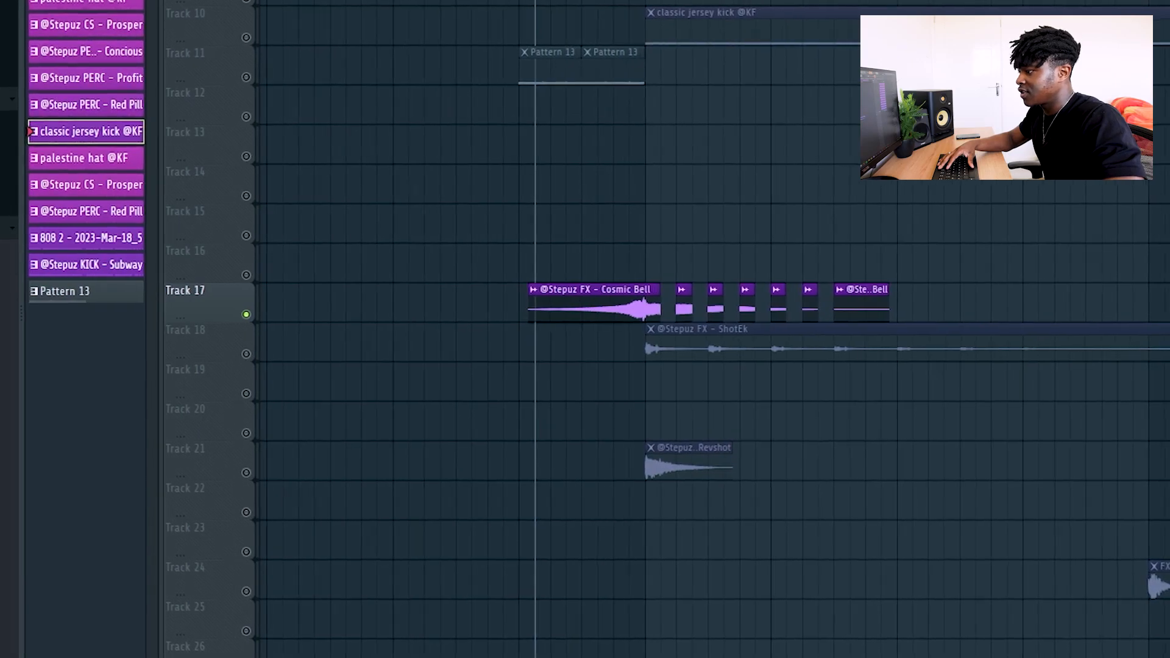
pyautogui.scroll(2, 672, 159)
pyautogui.moveTo(672, 158); pyautogui.dragTo(497, 168)
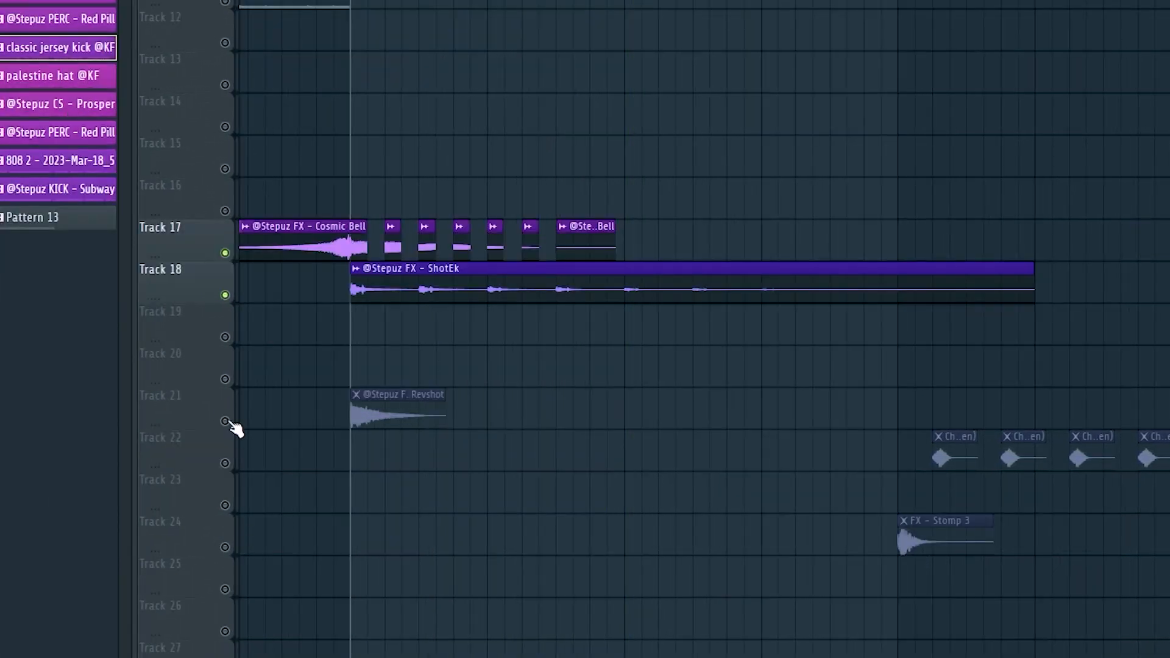
# - Enable tracks 21 to 23 and play the FX - Stomp 3, Revshot and Chant effects
pyautogui.click(163, 447)
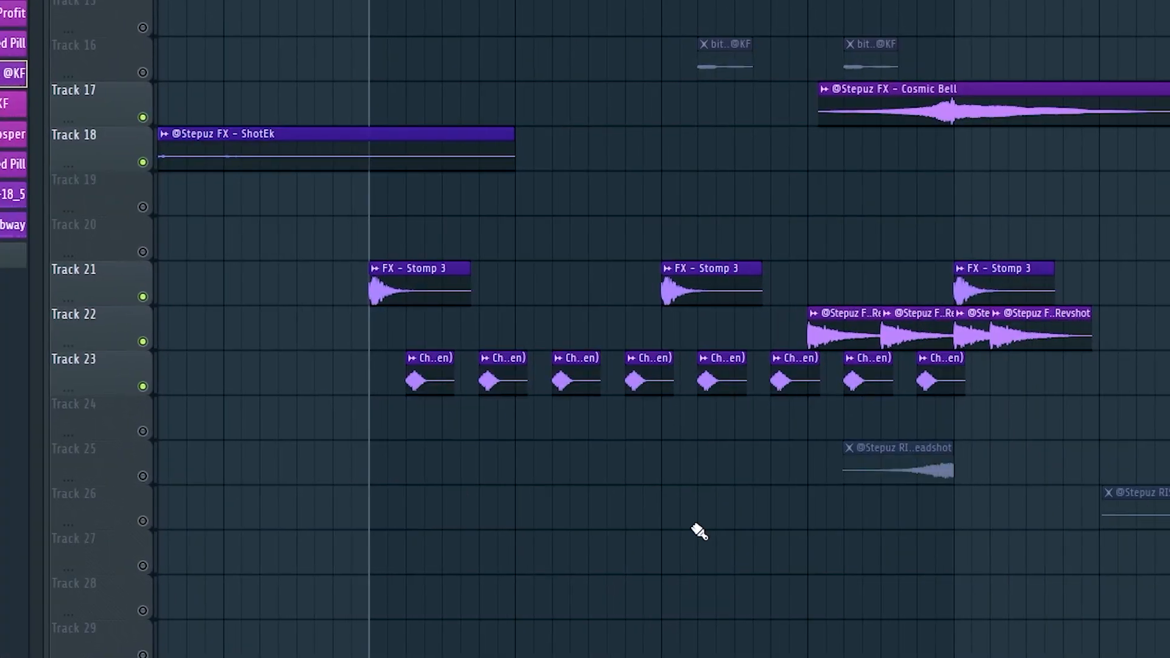
pyautogui.press('space')
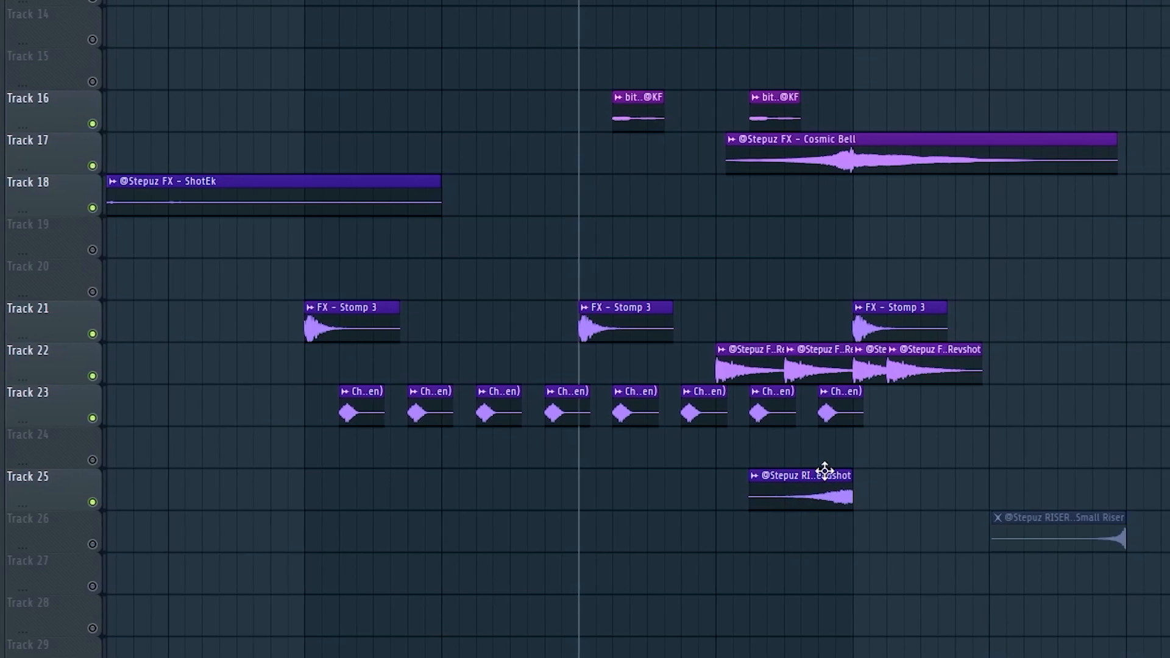
pyautogui.press('space')
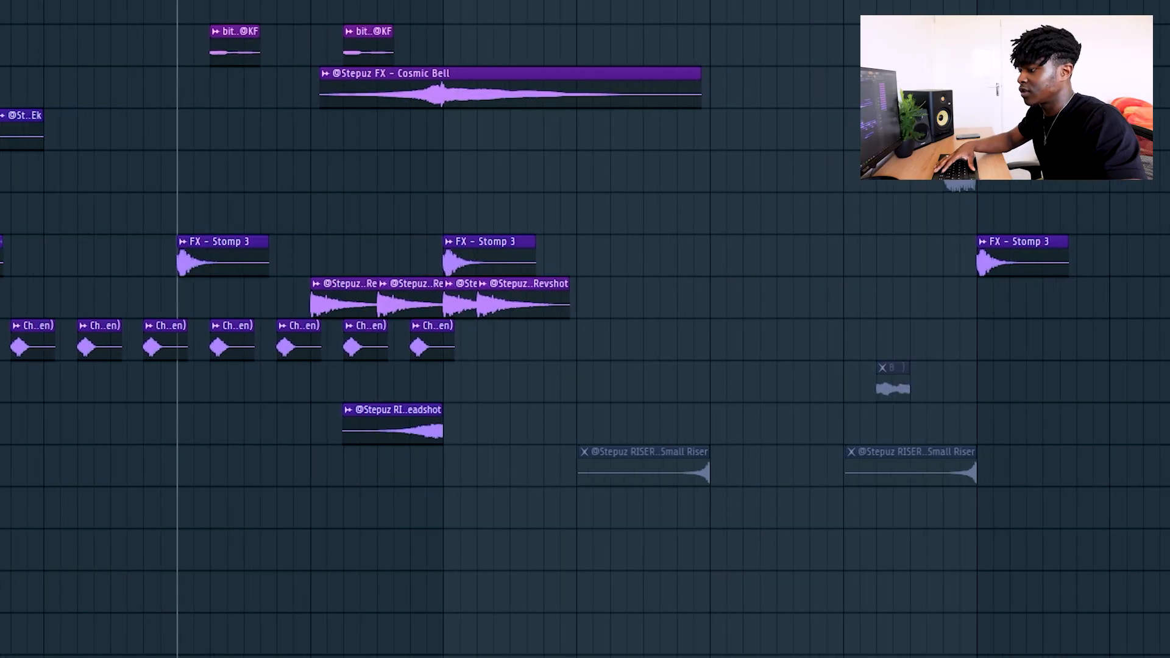
# - Play the New Small Riser, BWB VAULT VOX and Buni effects leading into bar 21
pyautogui.scroll(3, 585, 329)
pyautogui.click(402, 2)
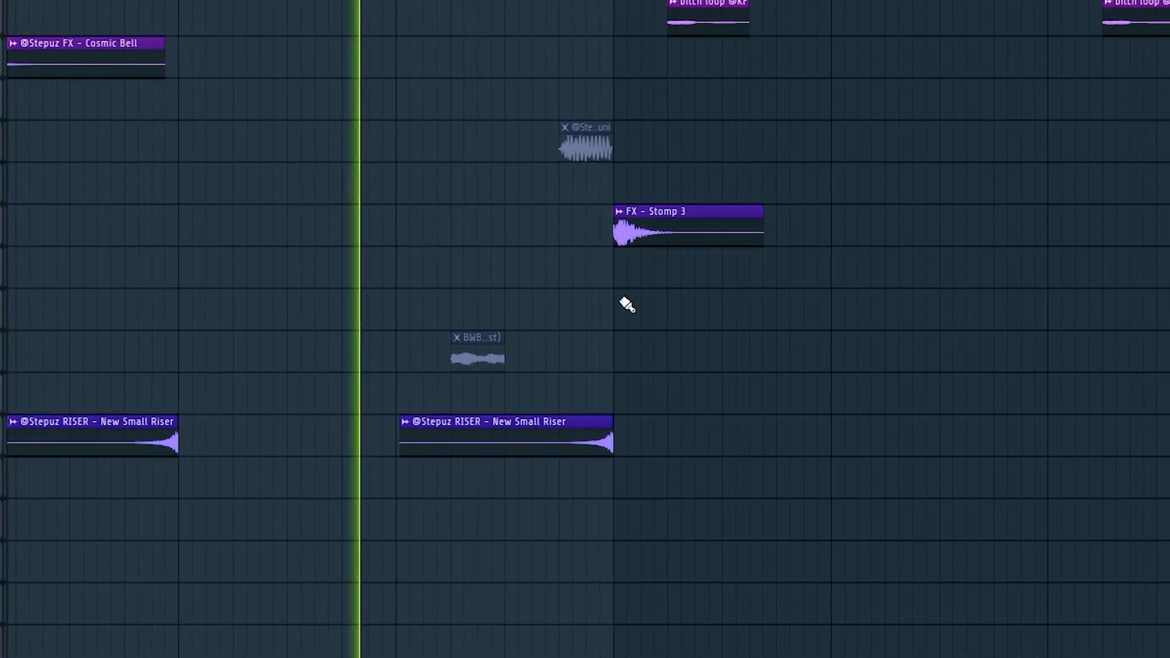
pyautogui.press('space')
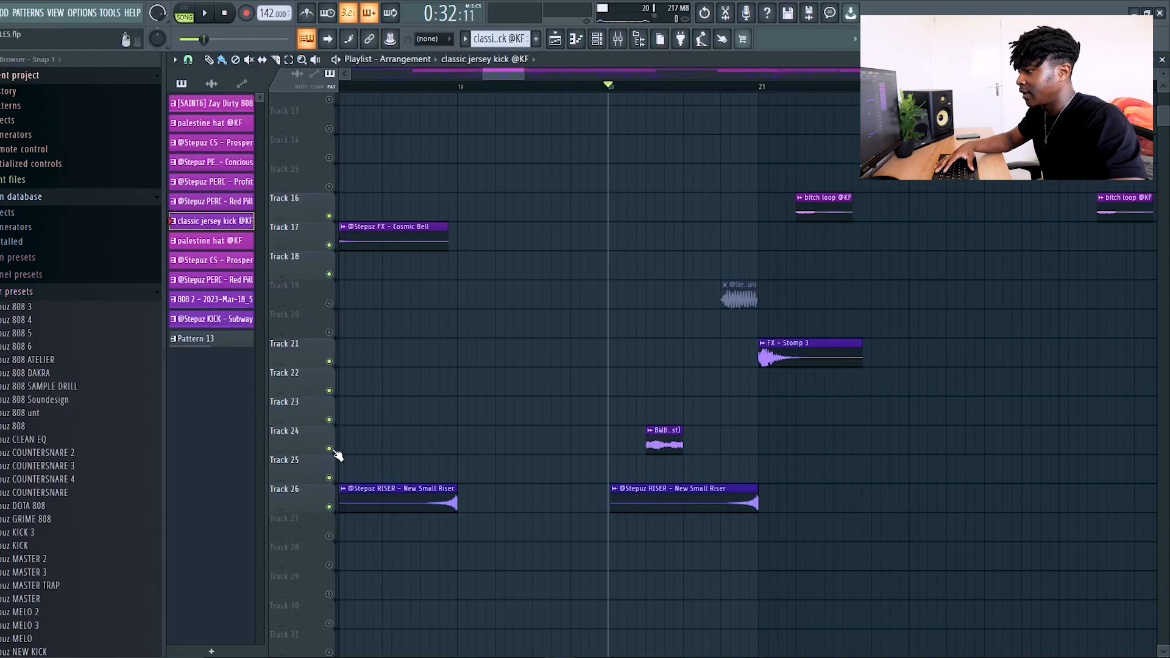
pyautogui.press('space')
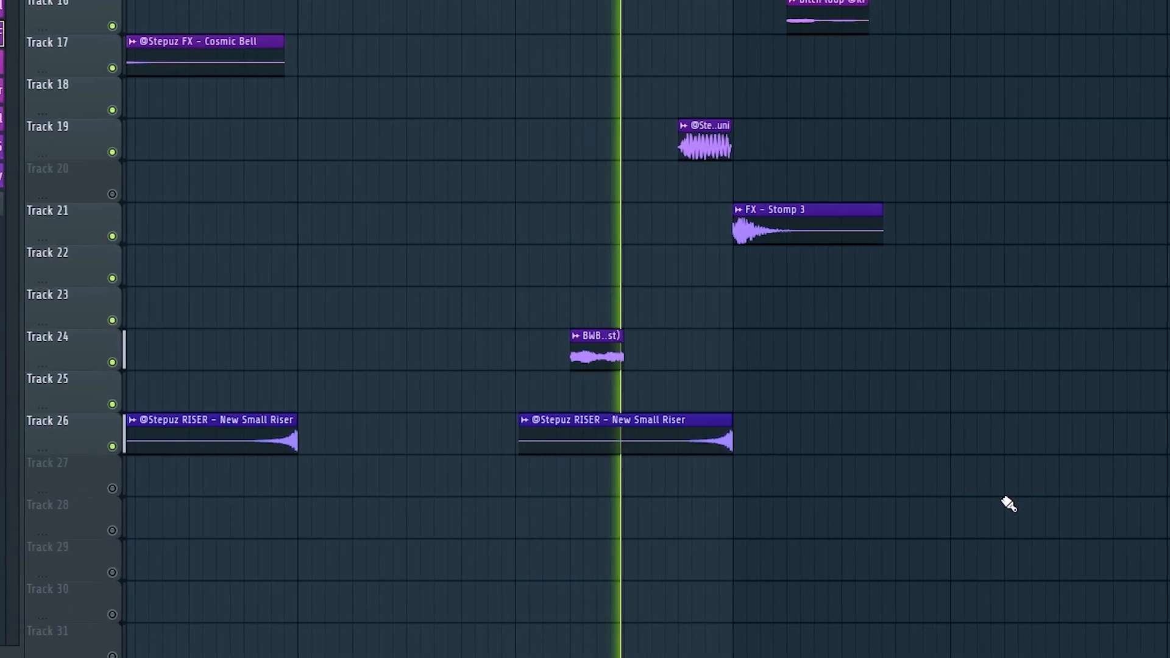
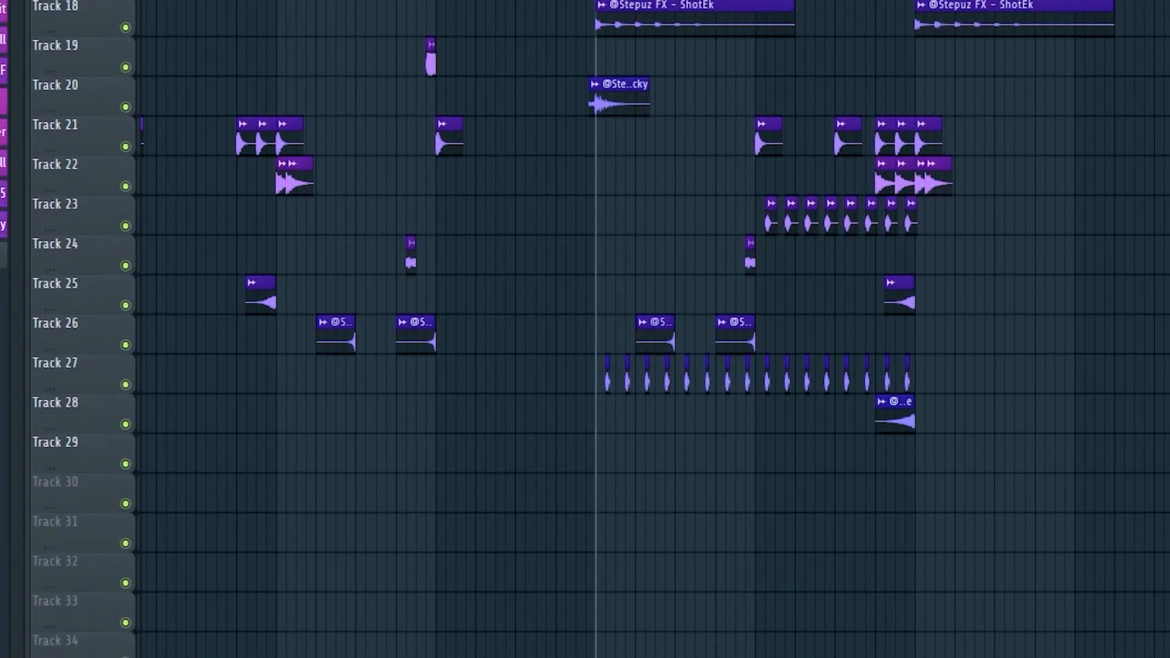
pyautogui.scroll(3, 522, 261)
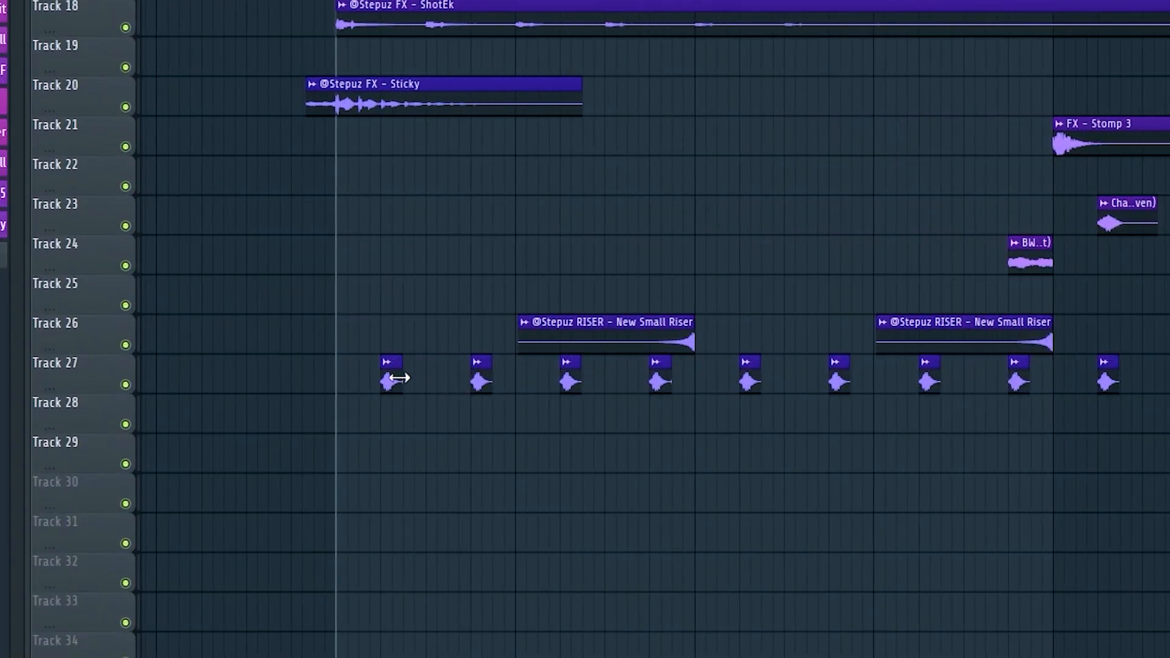
pyautogui.doubleClick(390, 379)
pyautogui.click(599, 67)
pyautogui.press('space')
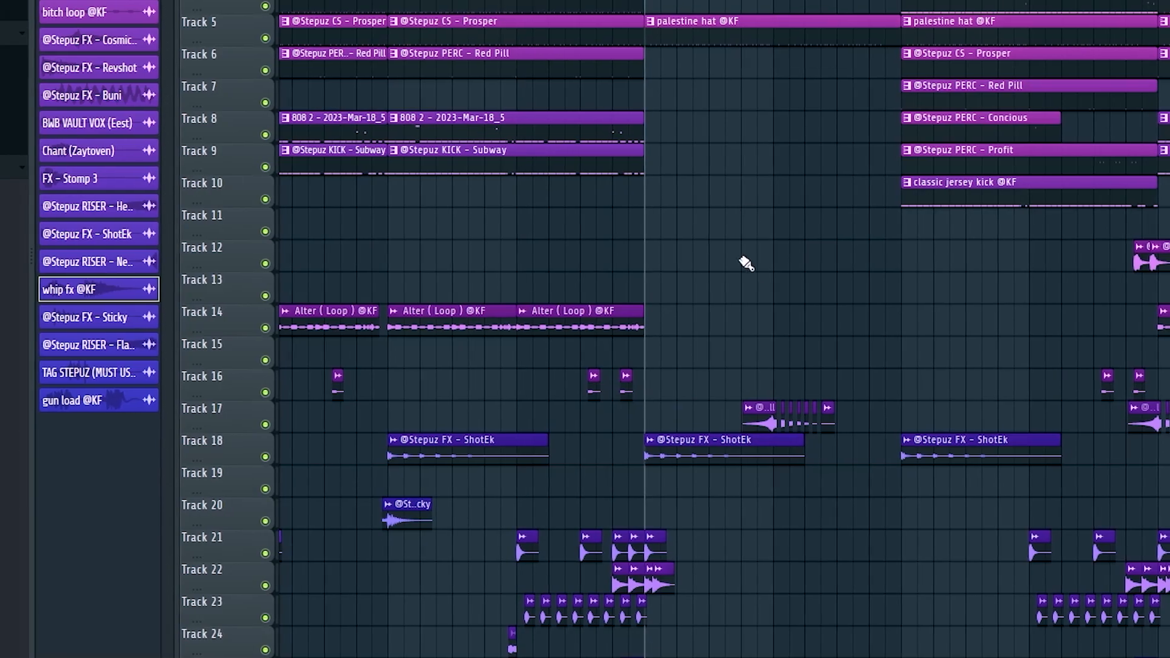
# - Play the full arrangement from bar 53
pyautogui.moveTo(747, 262)
pyautogui.mouseDown()
pyautogui.moveTo(684, 3)
pyautogui.moveTo(502, 542)
pyautogui.mouseUp()
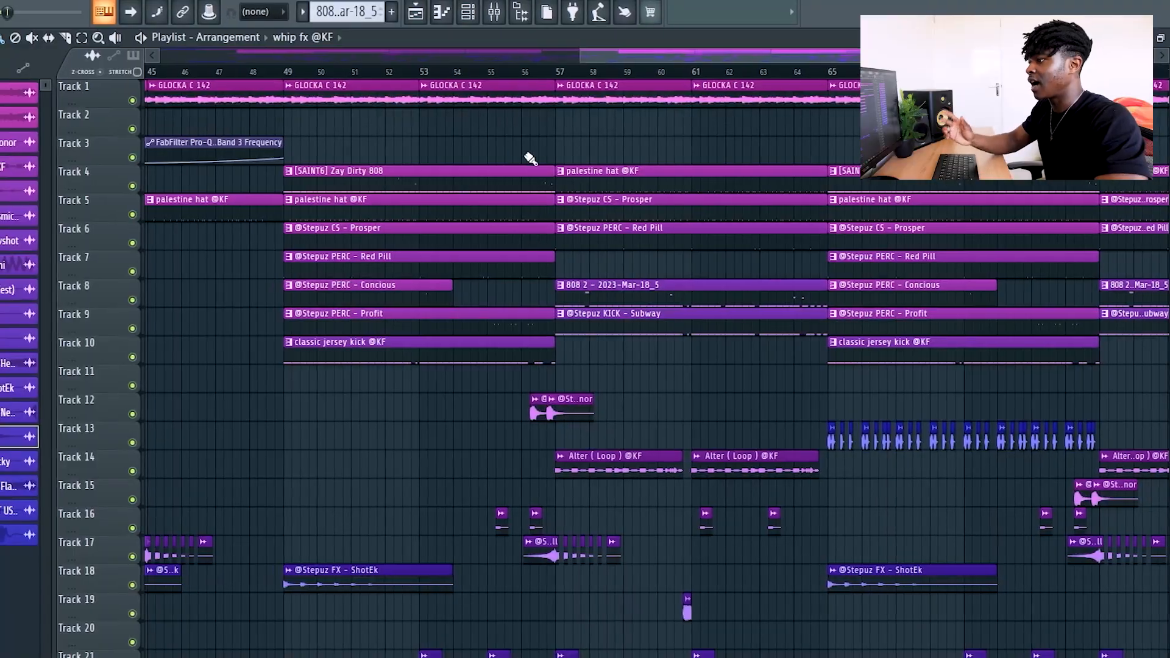
pyautogui.click(434, 73)
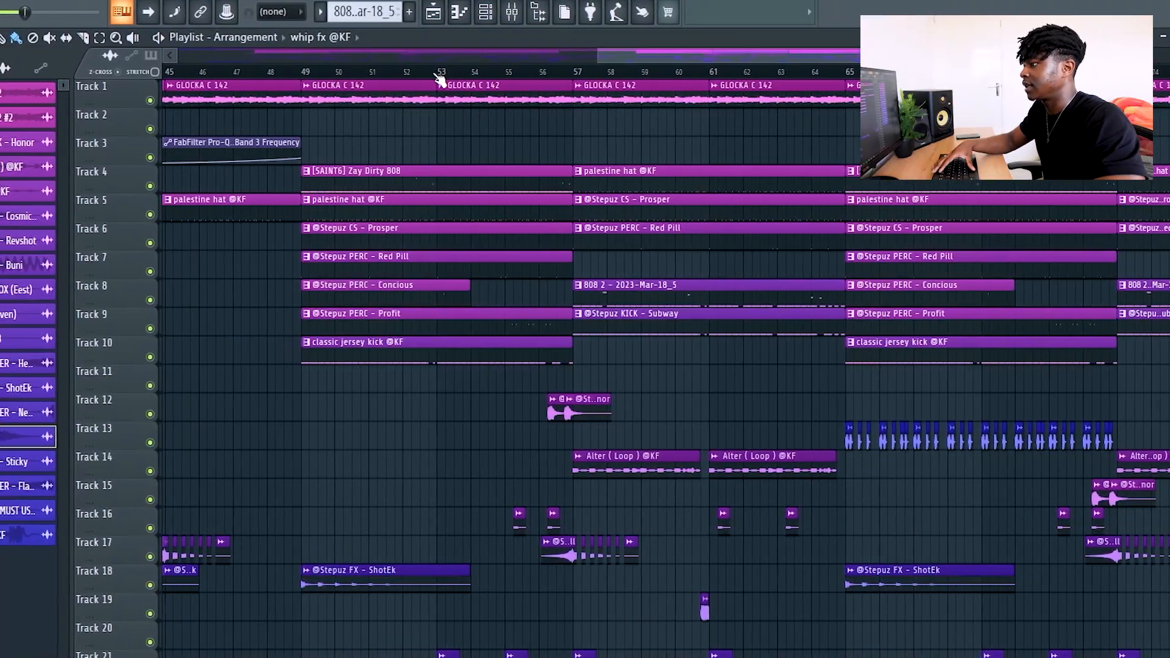
pyautogui.press('space')
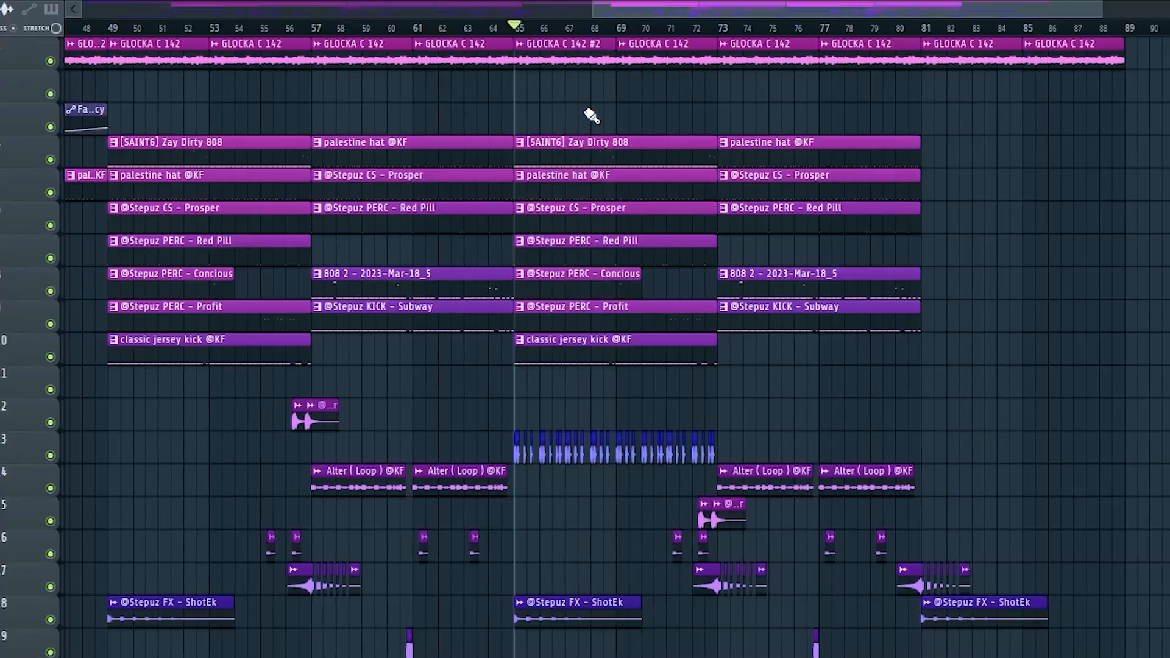
# - Select the pattern clips on tracks 4 to 10 between bars 65 and 73
pyautogui.moveTo(595, 105); pyautogui.dragTo(558, 340)
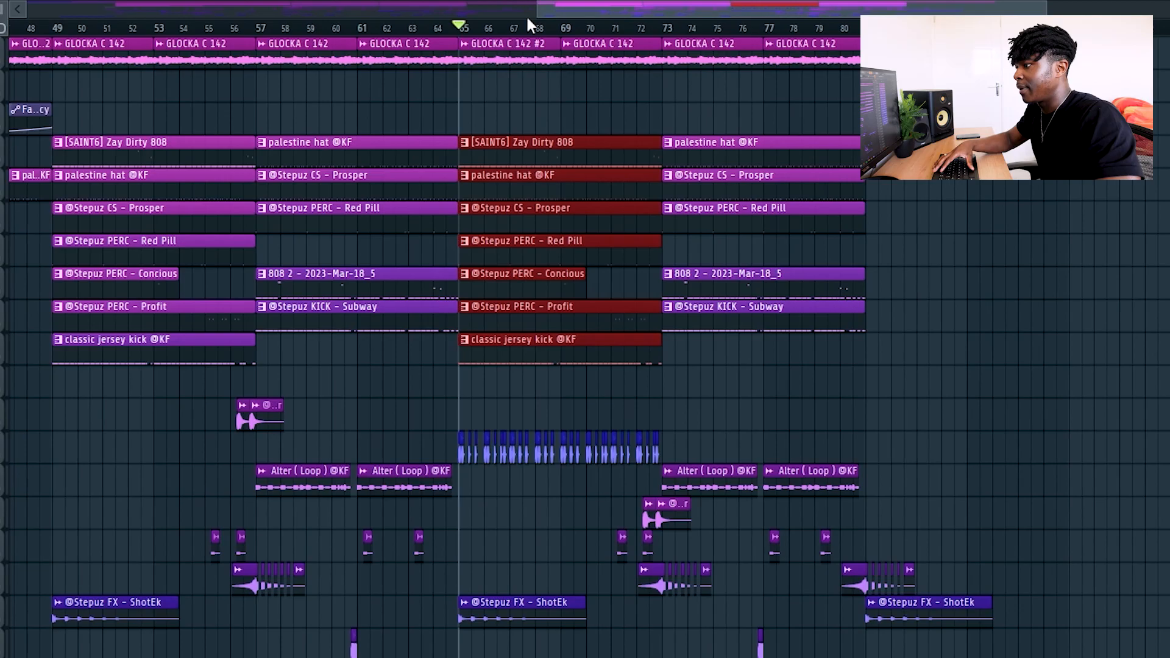
pyautogui.moveTo(556, 10); pyautogui.dragTo(644, 9)
pyautogui.scroll(3, 272, 294)
pyautogui.scroll(3, 272, 41)
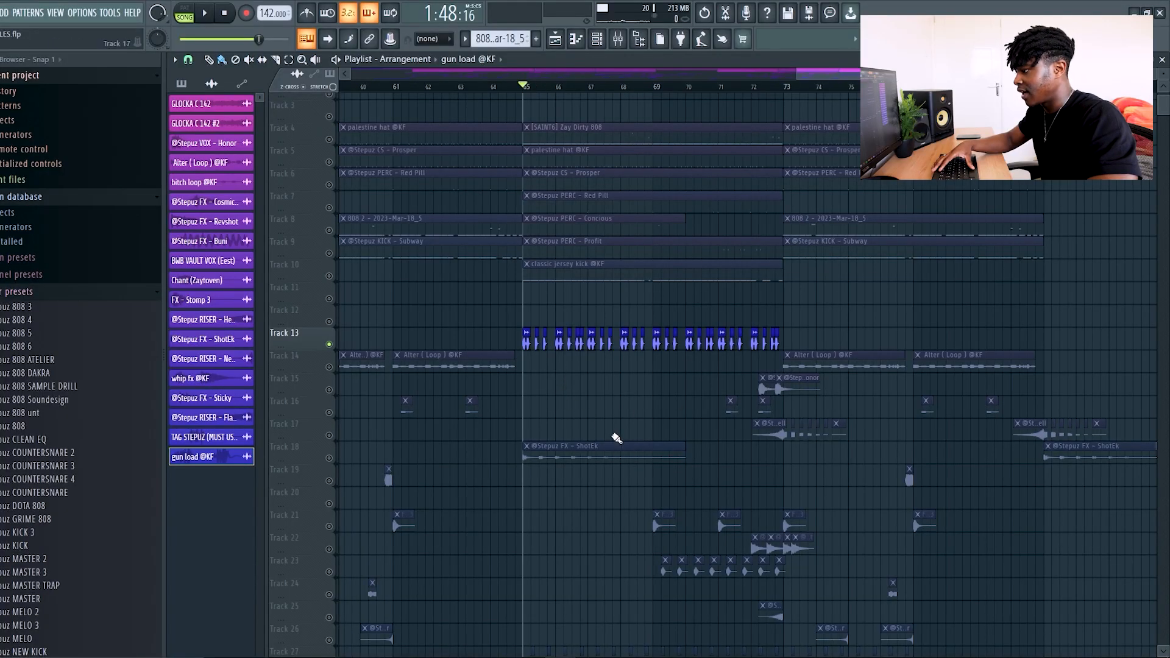
pyautogui.press('space')
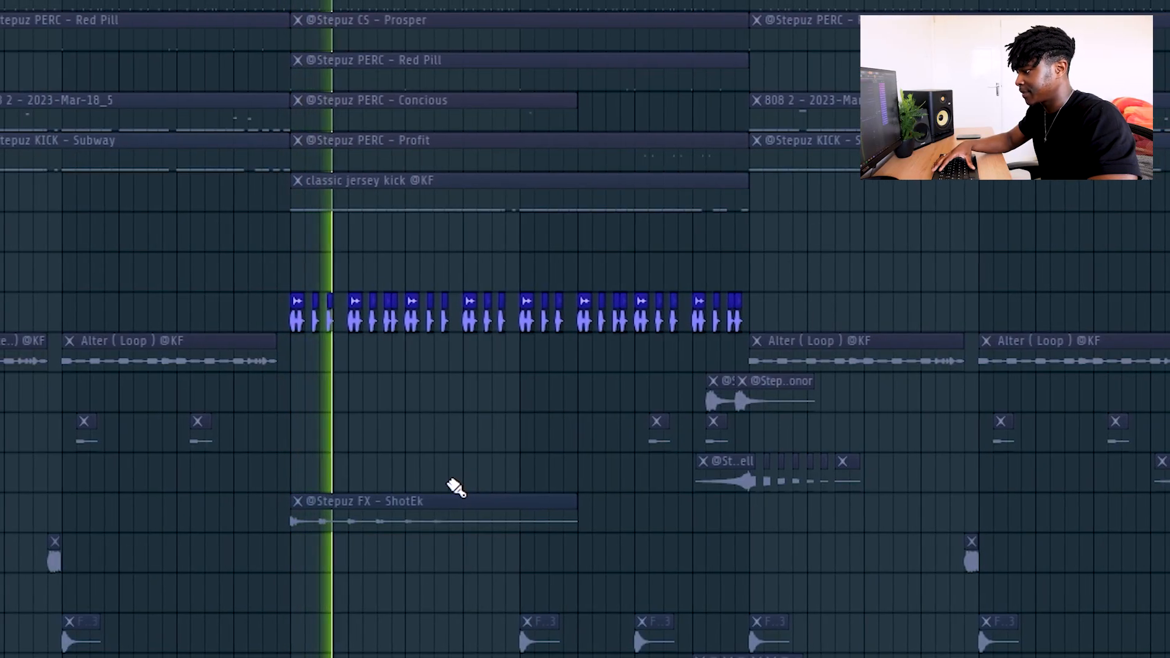